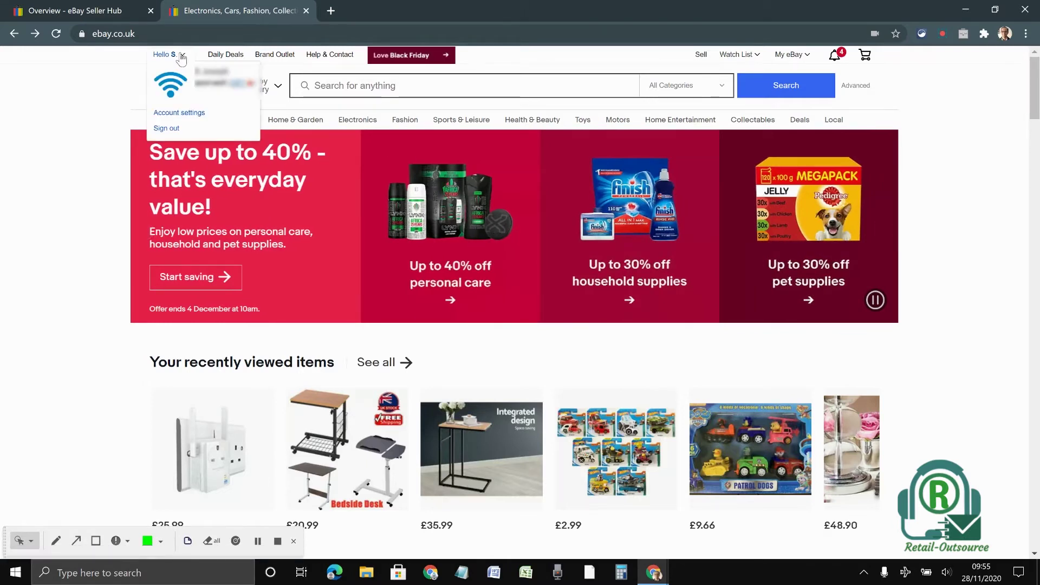
Step: Go from Account settings to the account's Site preferences page
left_click(188, 117)
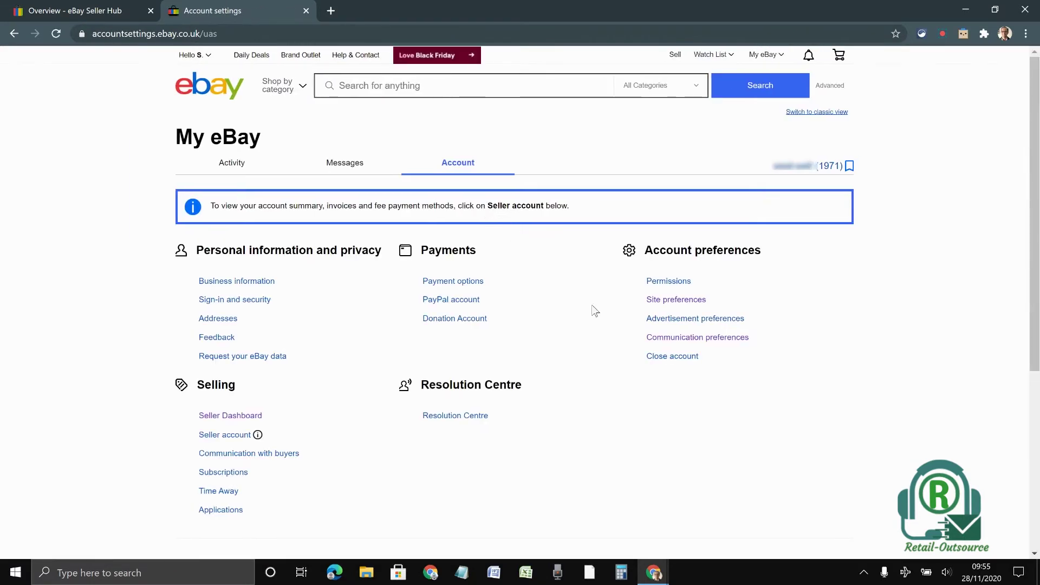
left_click(677, 303)
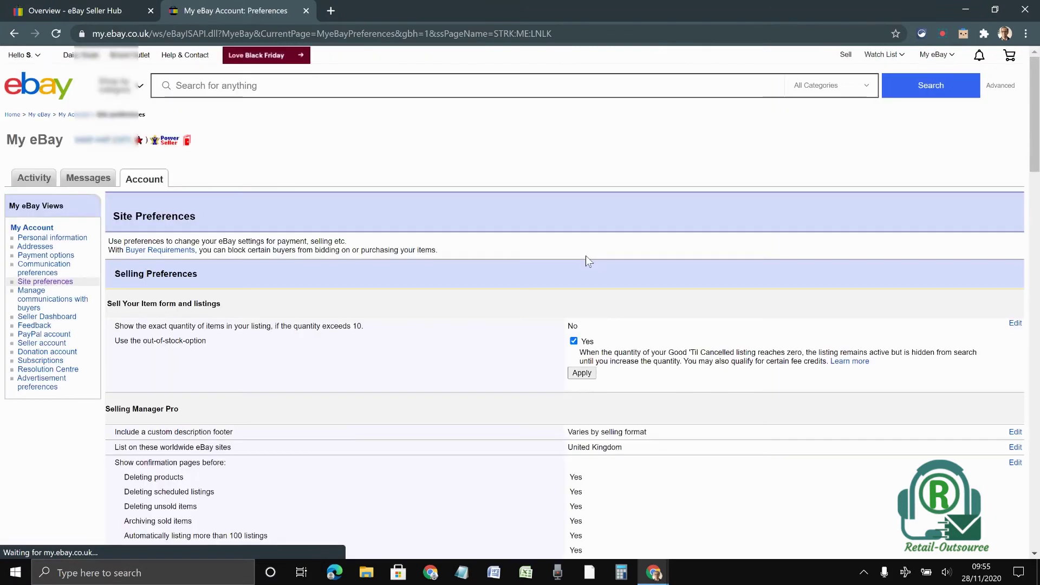
scroll(586, 256, "down", 2)
scroll(586, 259, "down", 1)
scroll(595, 258, "down", 1)
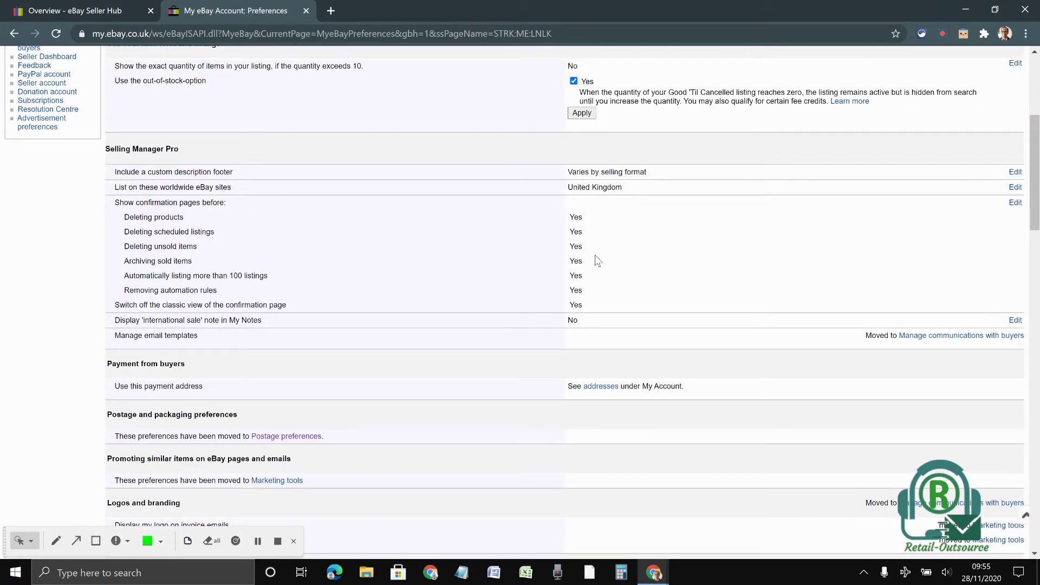
scroll(595, 260, "down", 2)
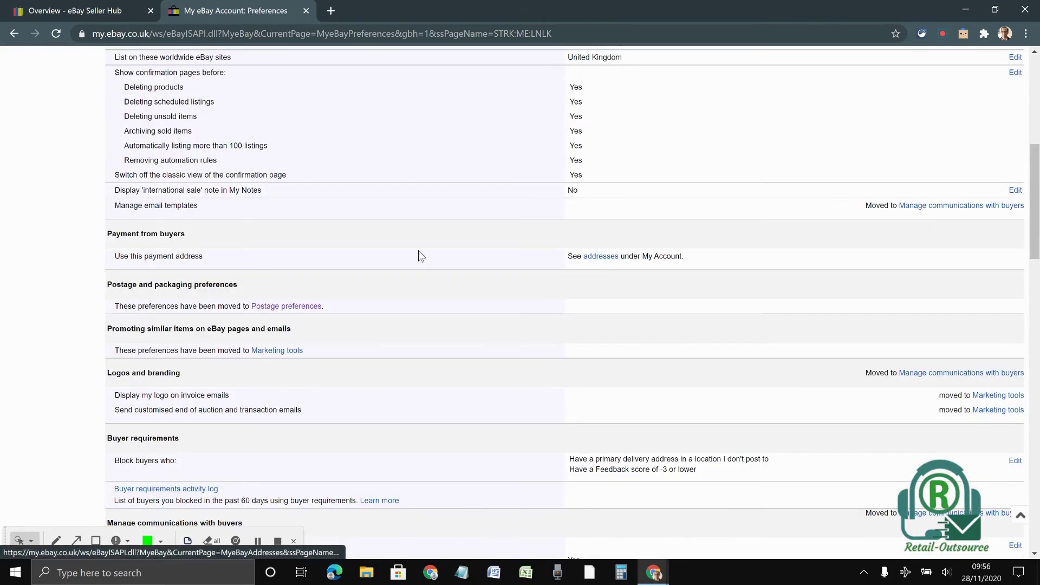
Step: Open Postage preferences and highlight the same business day handling times row
left_click(279, 307)
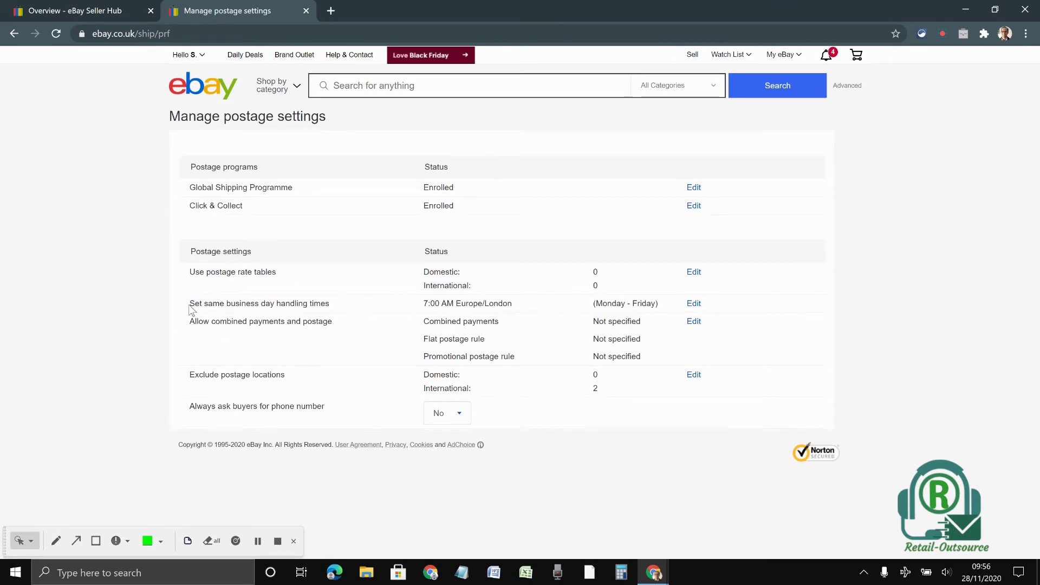
left_click_drag(187, 309, 330, 305)
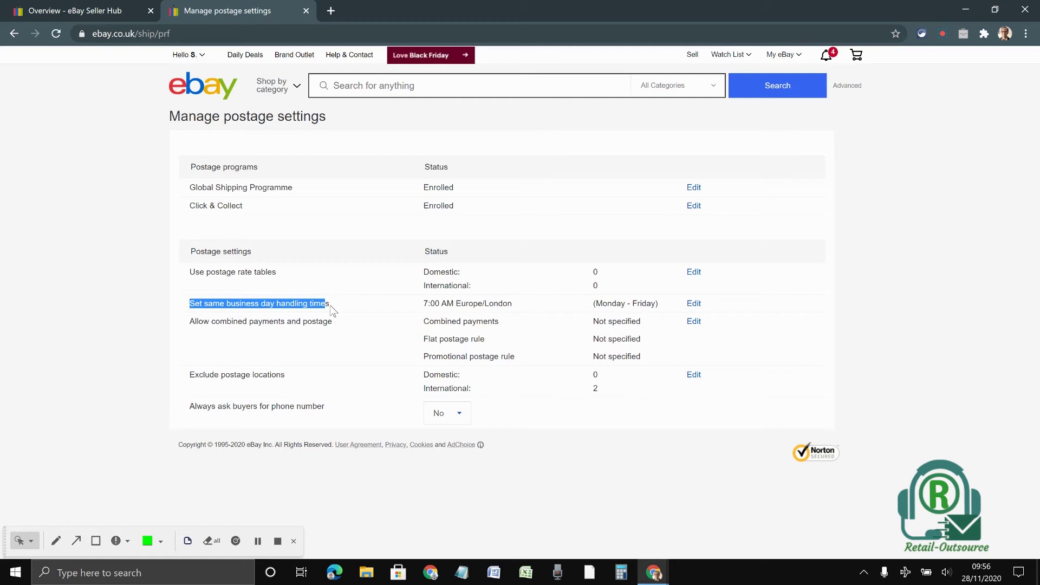
Step: Edit the same business day handling times, currently 7:00 AM Monday–Friday
left_click(695, 307)
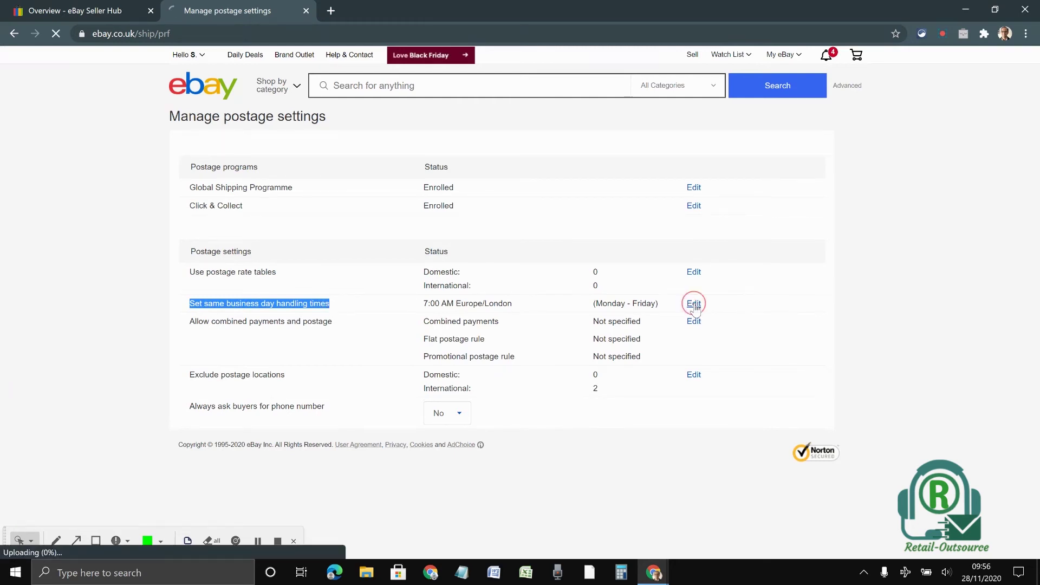